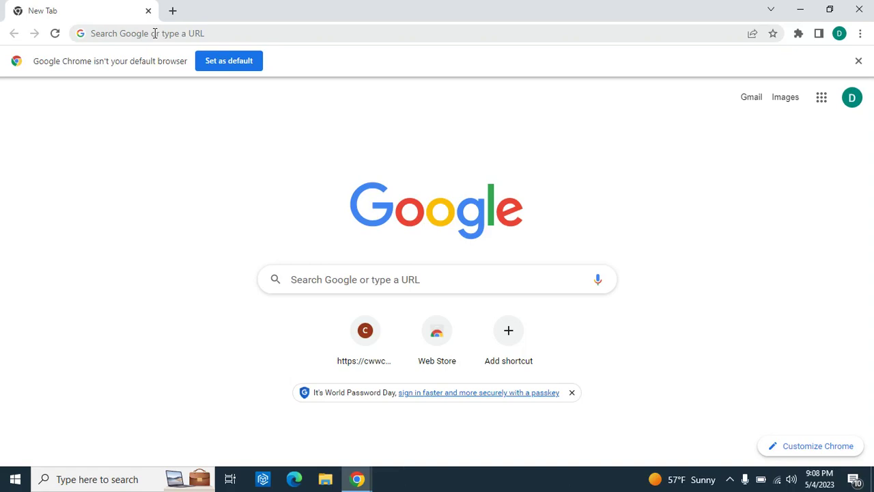
# Go to xtool.com/software in Chrome
pyautogui.click(150, 33)
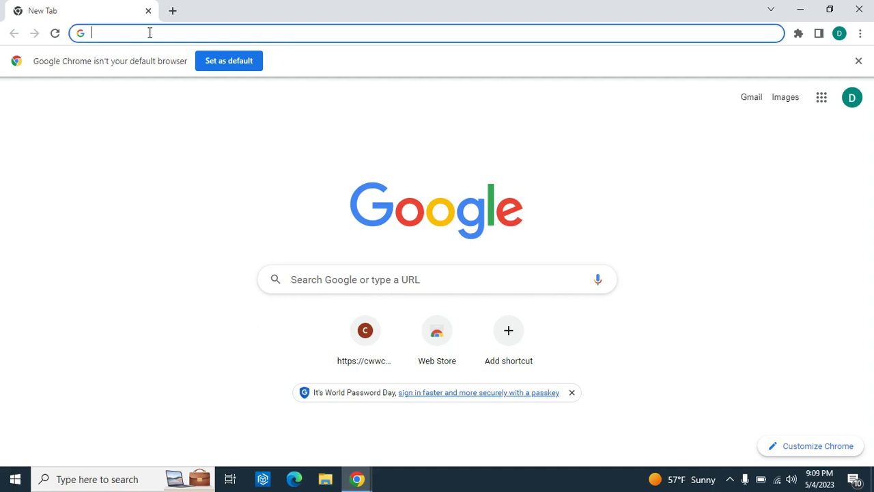
pyautogui.write('x')
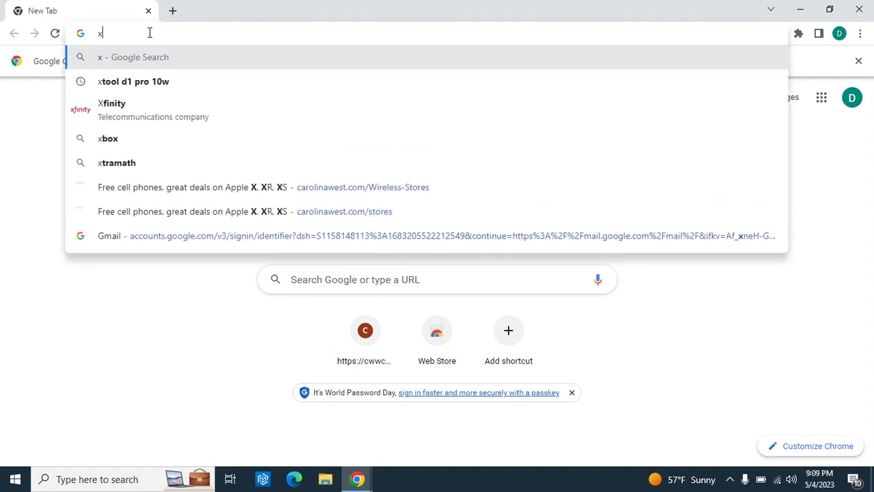
pyautogui.write('tool.com')
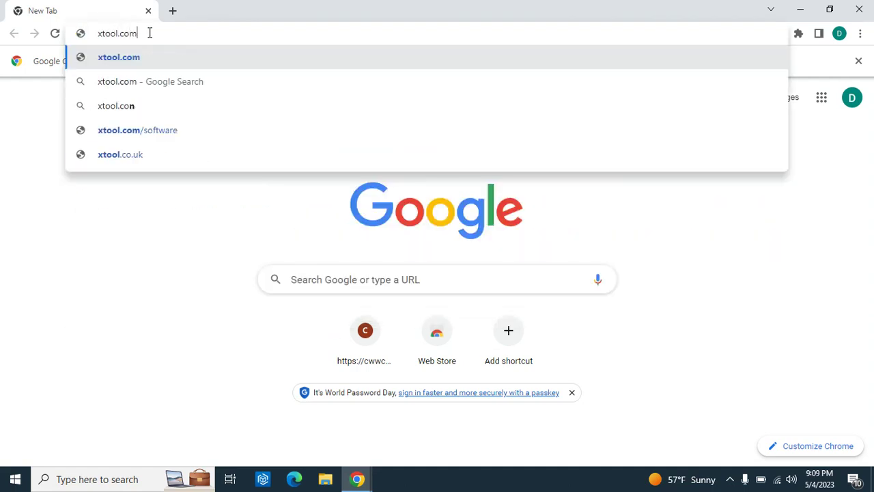
pyautogui.write('/softw')
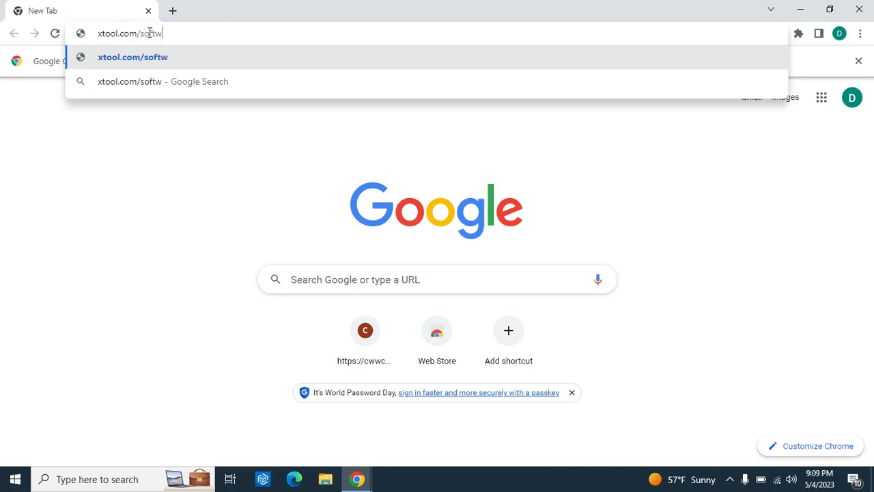
pyautogui.write('are')
pyautogui.press('Return')
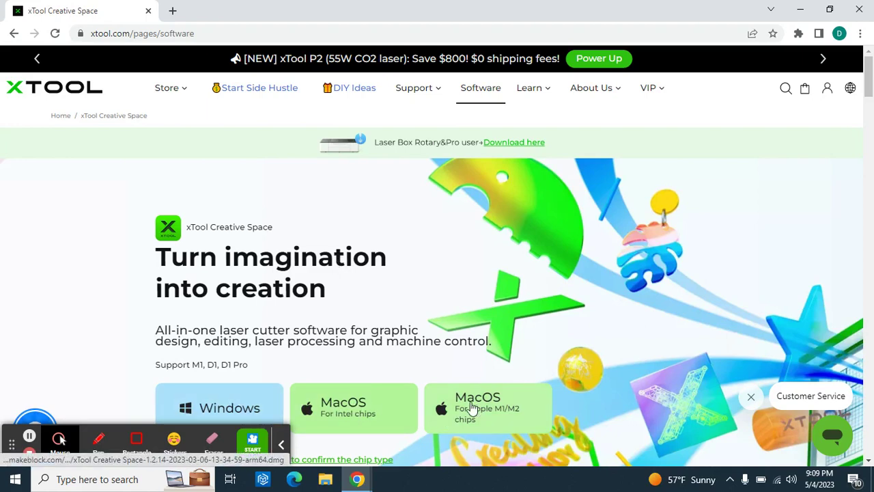
# Download the Windows xTool Creative Space installer and run the downloaded .exe
pyautogui.scroll(-1, 362, 375)
pyautogui.click(262, 360)
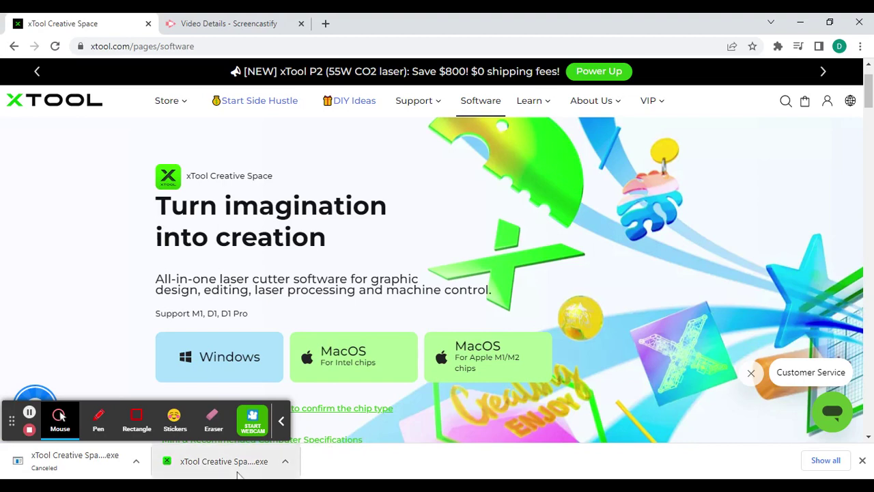
pyautogui.click(236, 472)
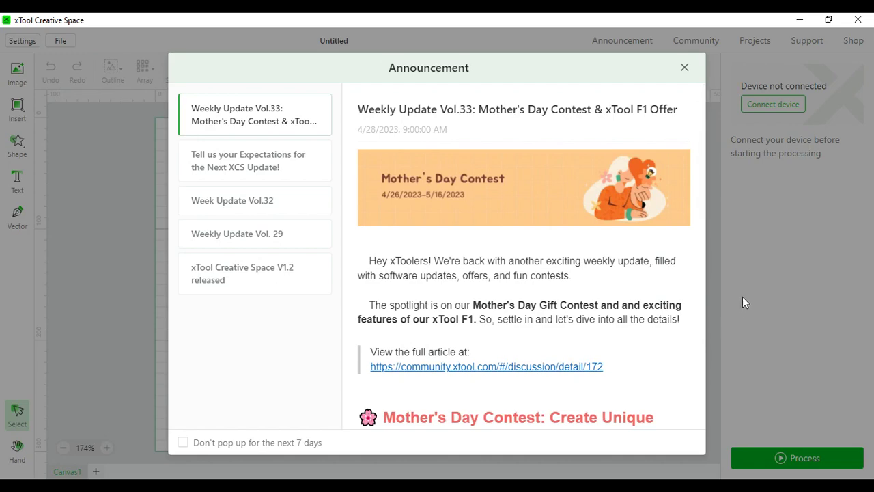
# Close the Announcement dialog and start a Connect device search for a laser
pyautogui.click(685, 68)
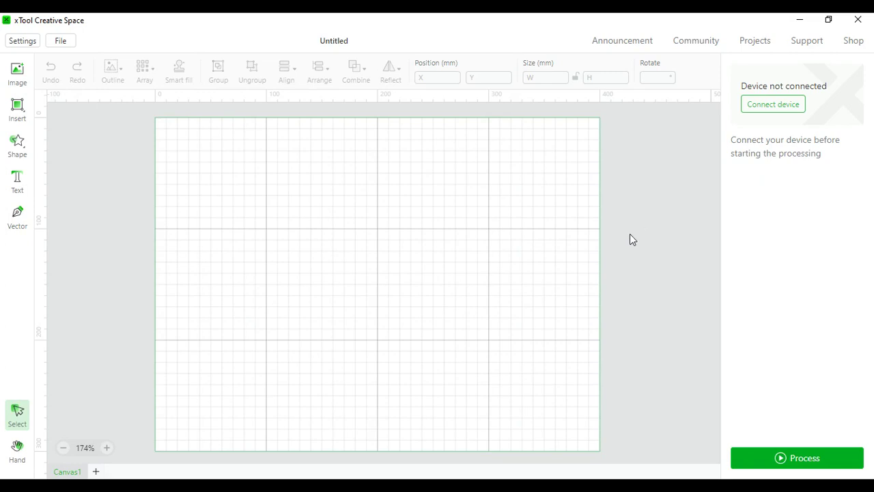
pyautogui.click(783, 115)
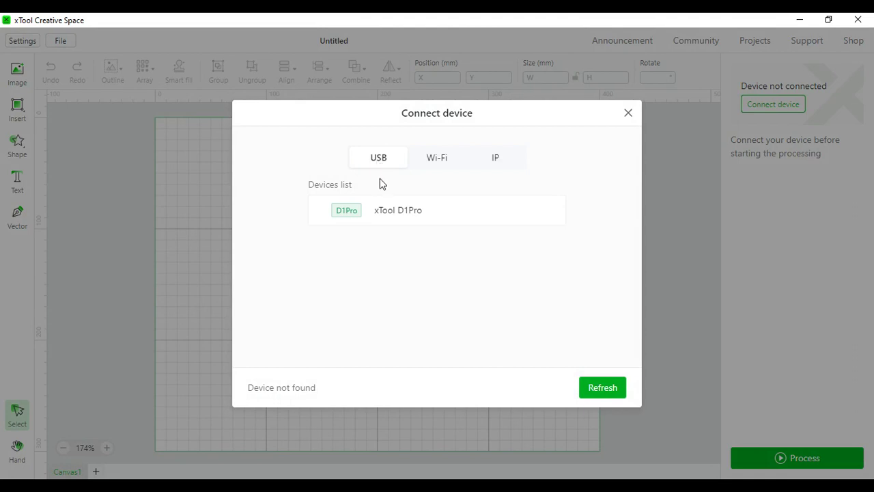
# Select the xTool D1Pro in the USB devices list to connect it
pyautogui.click(382, 215)
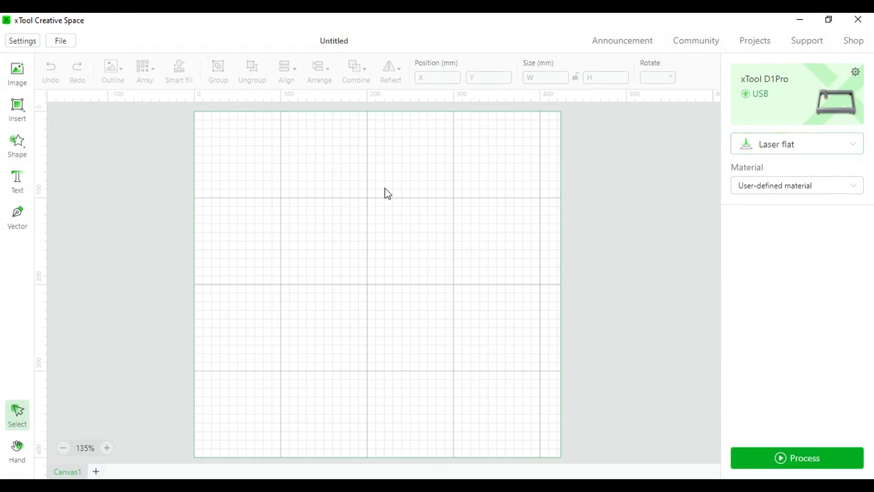
# Show the basic shapes panel, then bring up the general Settings
pyautogui.click(29, 111)
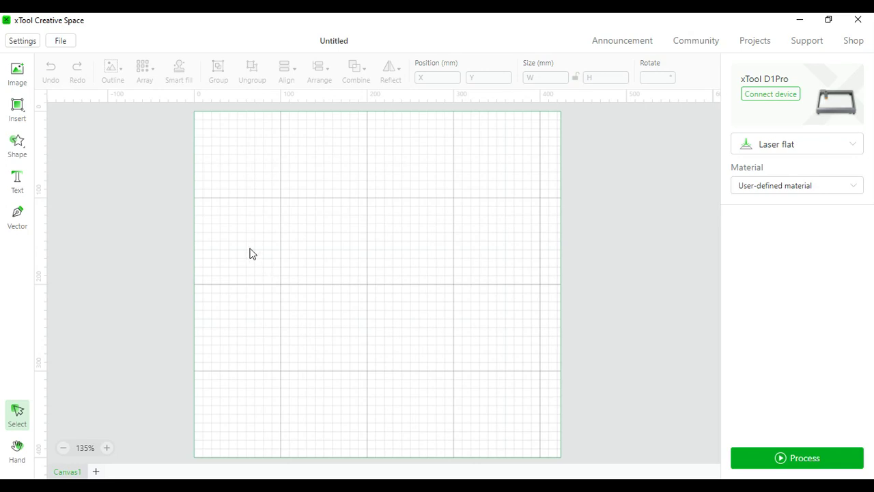
pyautogui.click(29, 47)
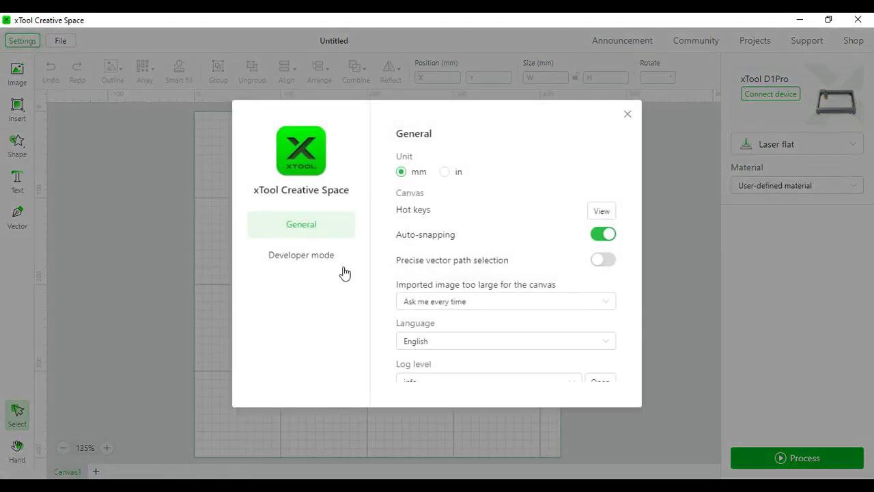
# Run Check for updates under Software update, confirming v1.2.14 is the latest
pyautogui.scroll(-3, 471, 304)
pyautogui.scroll(-1, 466, 311)
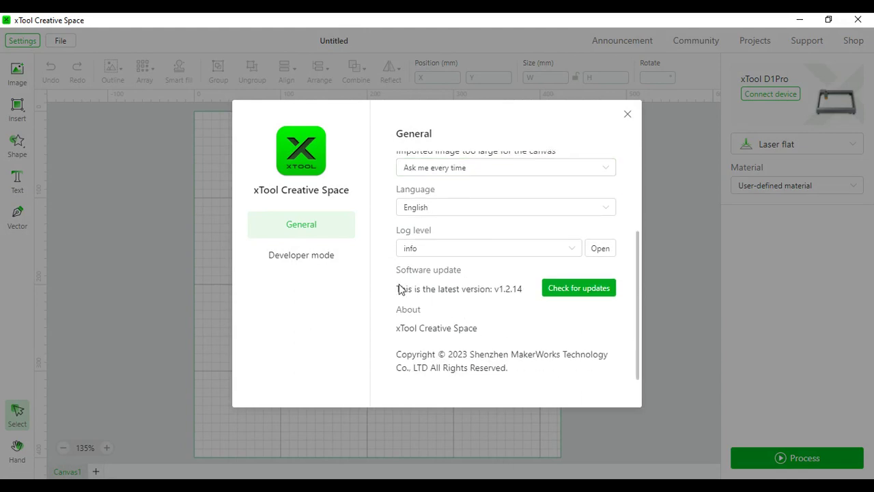
pyautogui.click(562, 288)
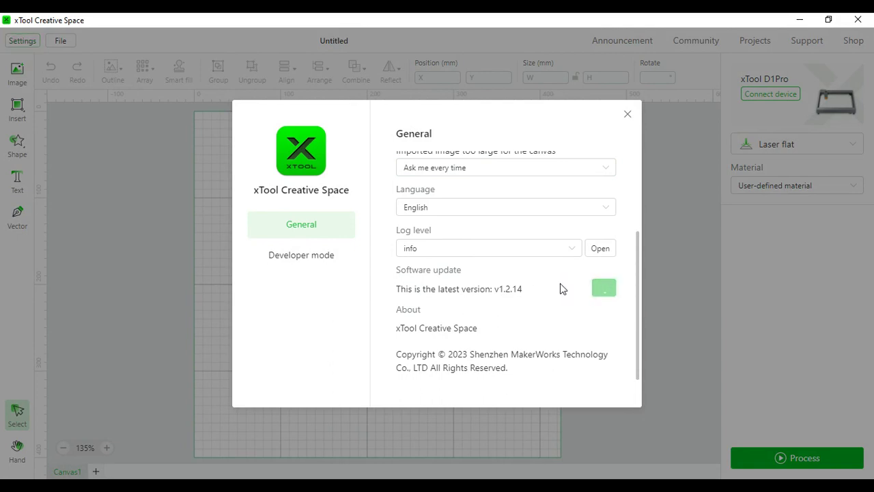